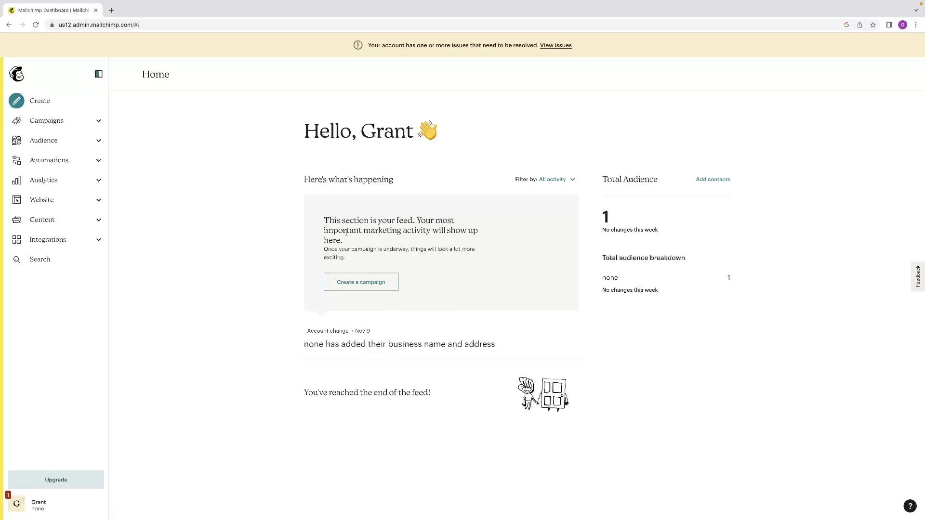
# - Create a new Regular email campaign from the Campaigns page and open it in the email builder
pyautogui.click(57, 123)
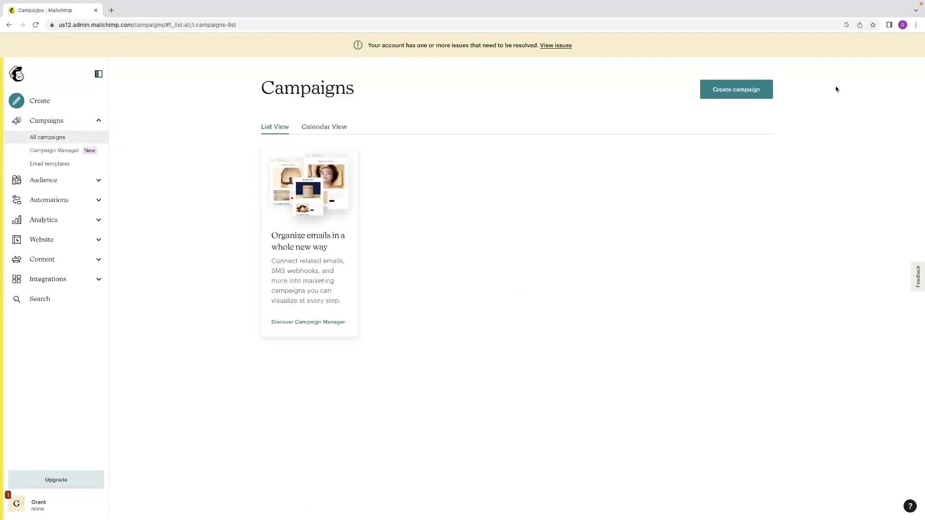
pyautogui.click(708, 89)
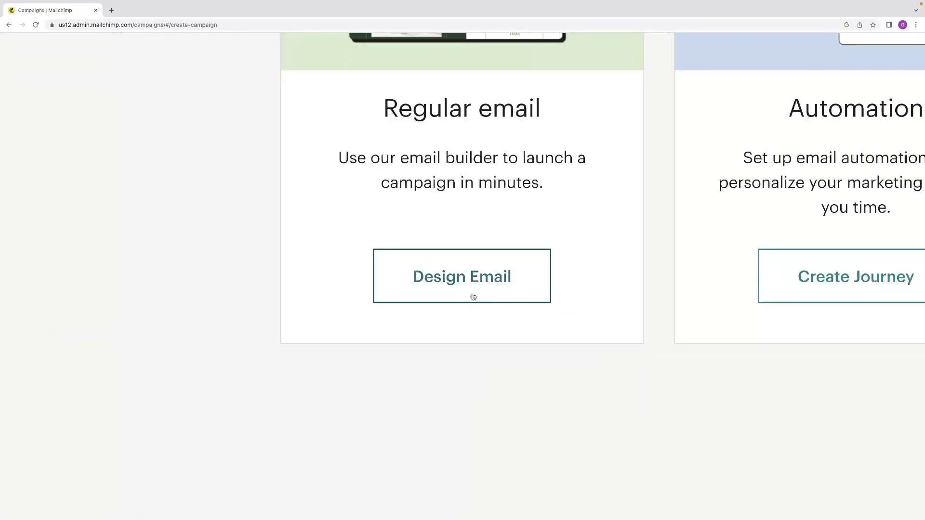
pyautogui.click(412, 402)
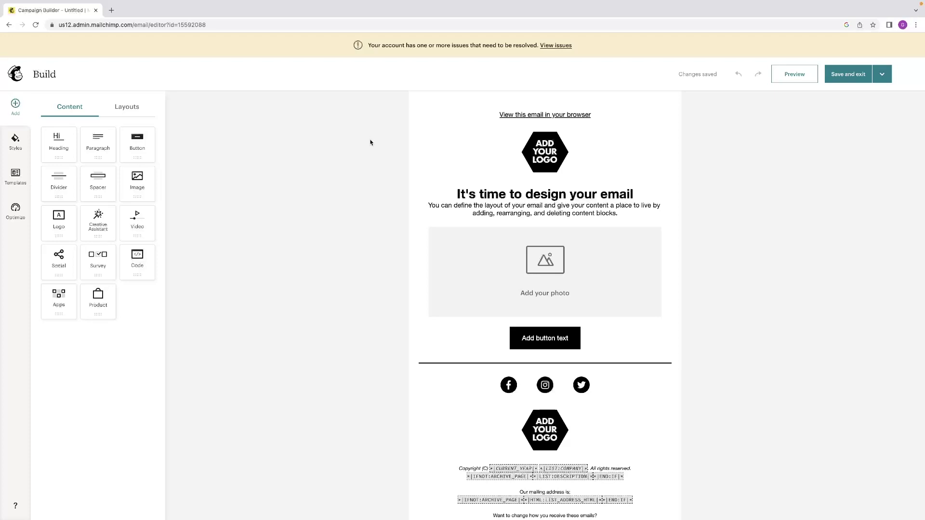
pyautogui.click(571, 388)
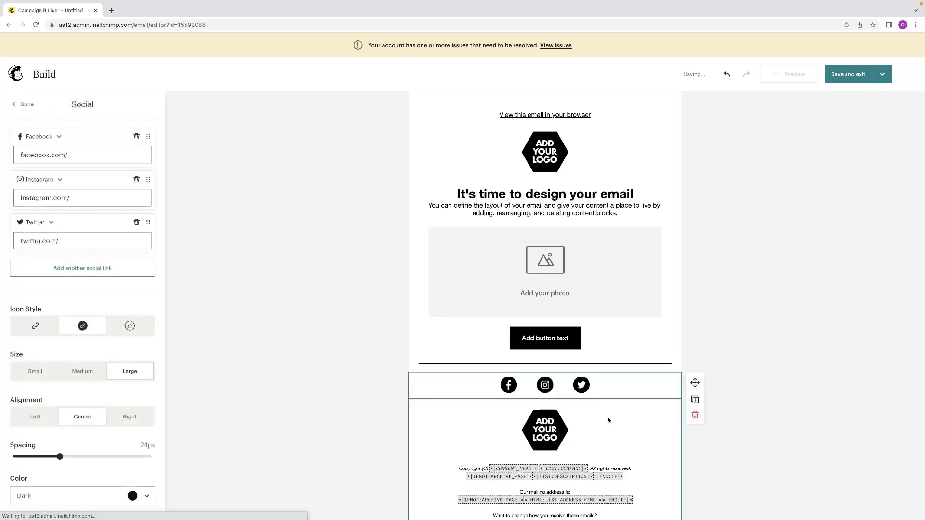
pyautogui.click(569, 275)
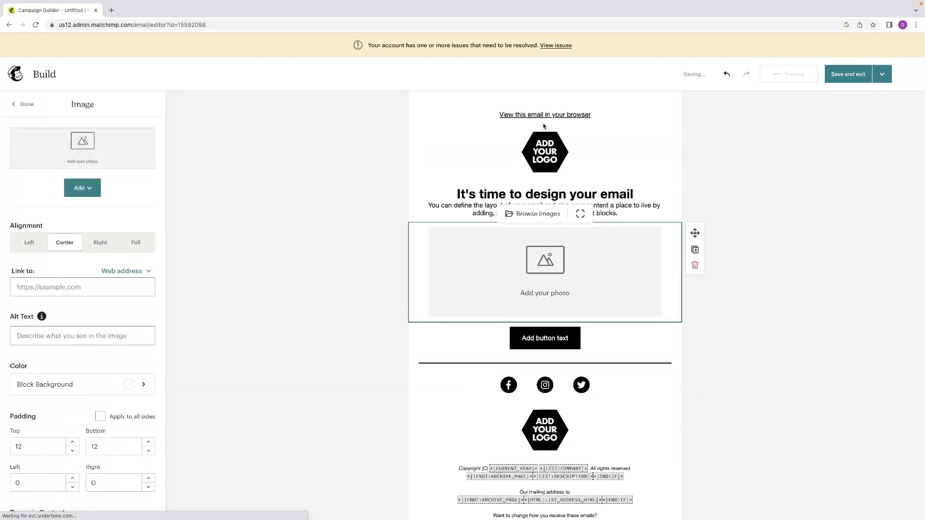
pyautogui.click(558, 119)
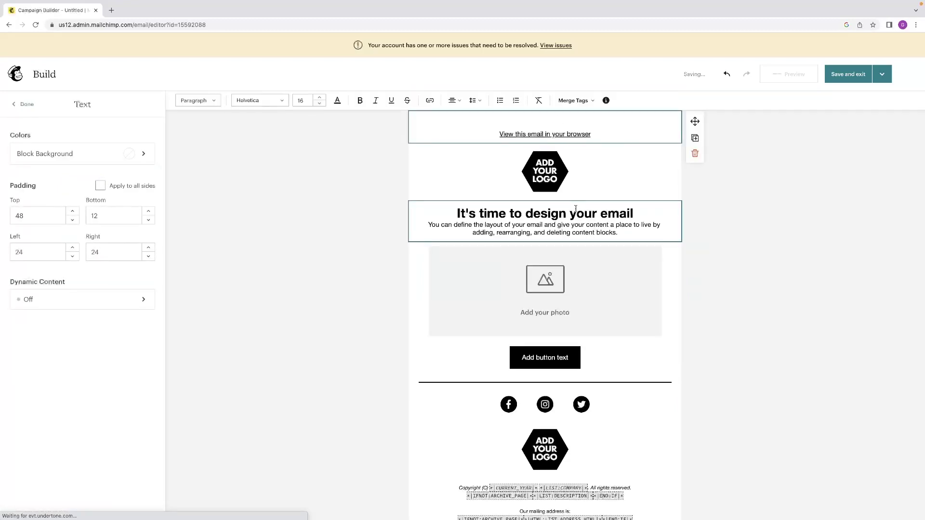
pyautogui.click(544, 172)
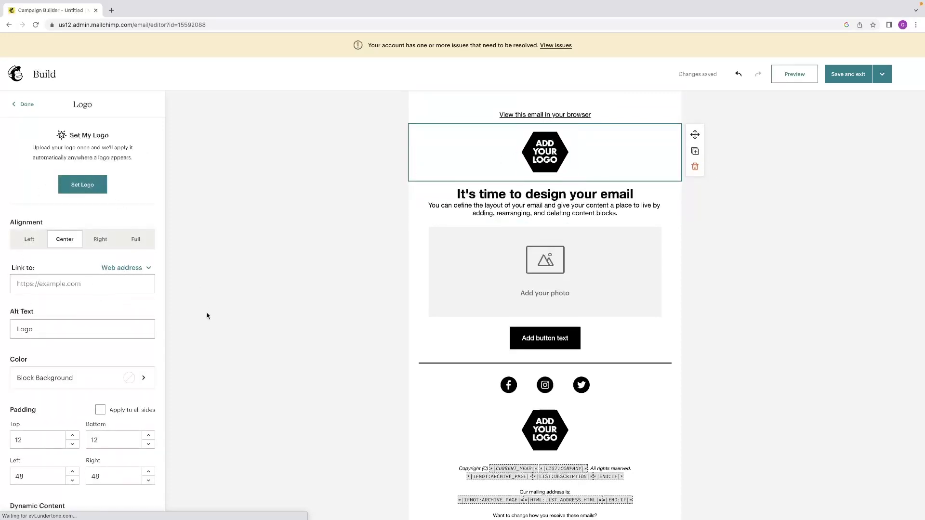
pyautogui.click(532, 208)
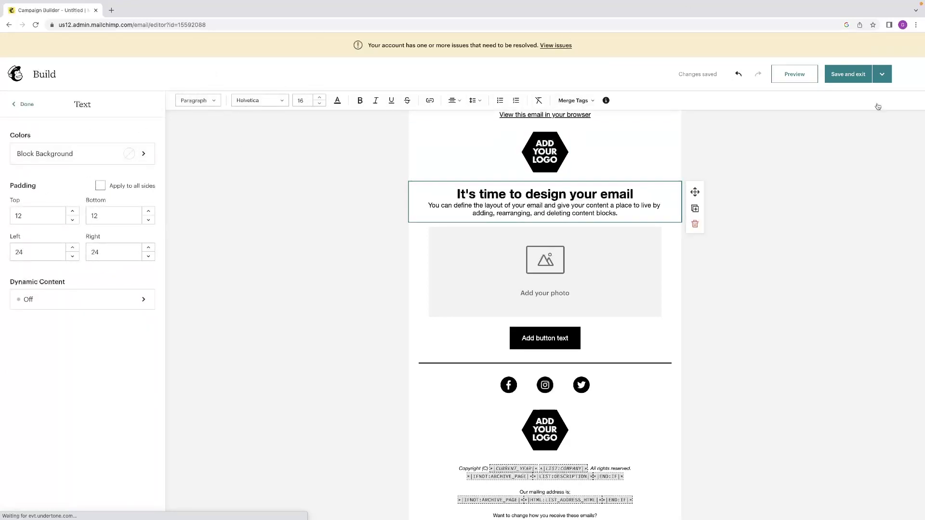
pyautogui.click(526, 268)
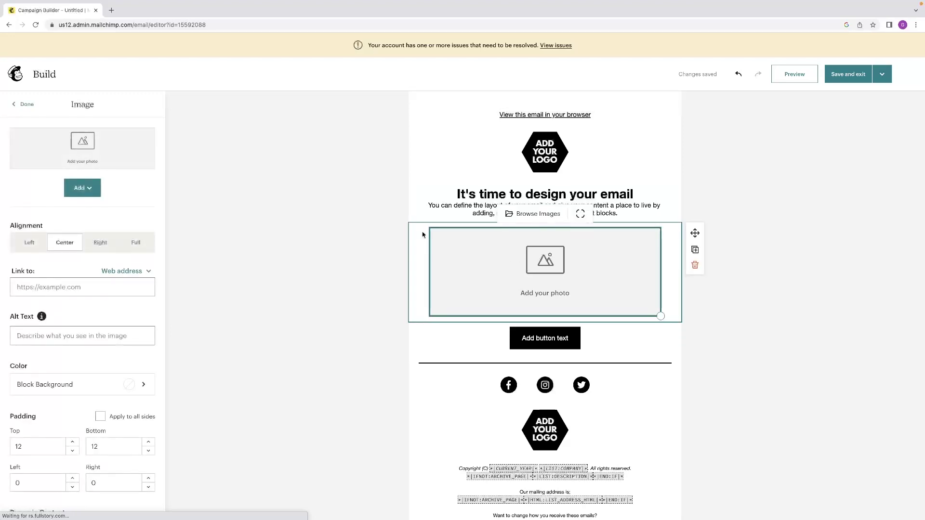
pyautogui.click(19, 105)
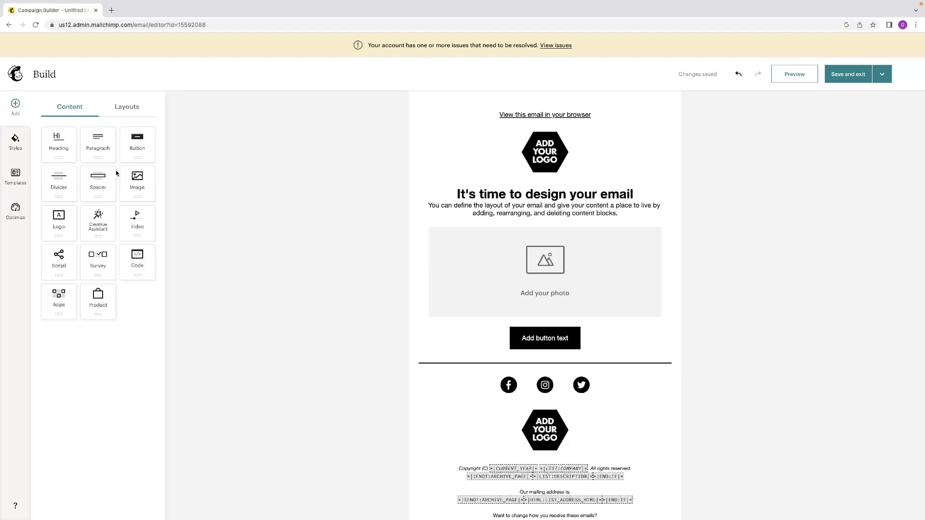
pyautogui.moveTo(47, 141); pyautogui.dragTo(571, 353)
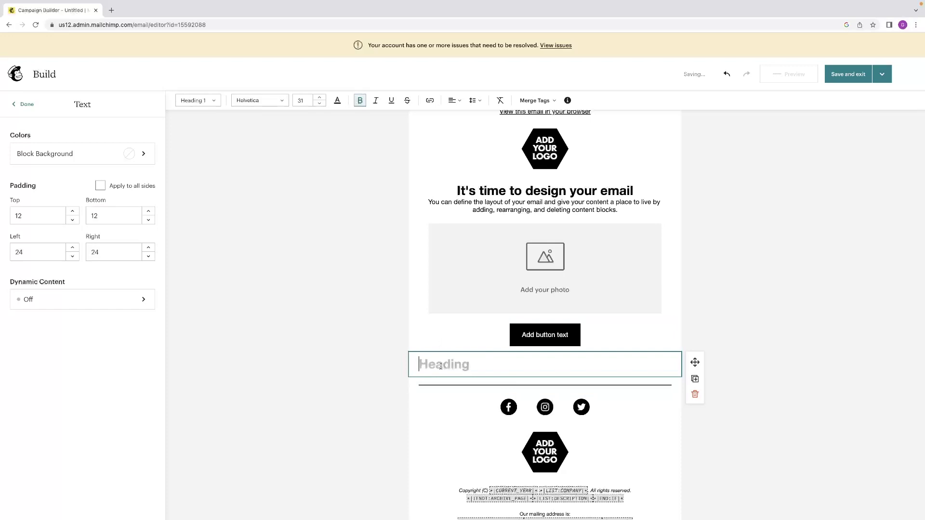
# - Finish the empty Heading block placed below the button and above the divider
pyautogui.click(10, 105)
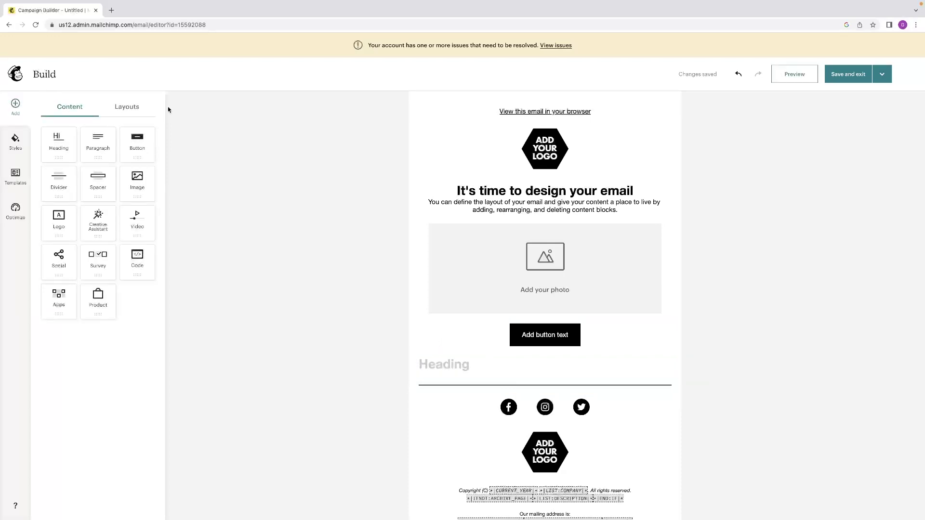
# - After viewing Layouts, open the email Styles panel and expand the Link and Buttons settings
pyautogui.click(126, 108)
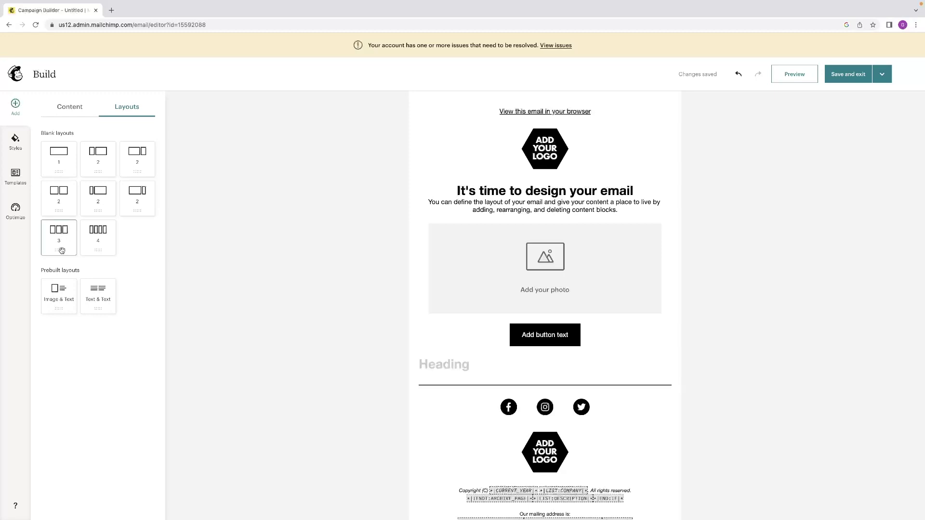
pyautogui.click(75, 106)
pyautogui.click(15, 142)
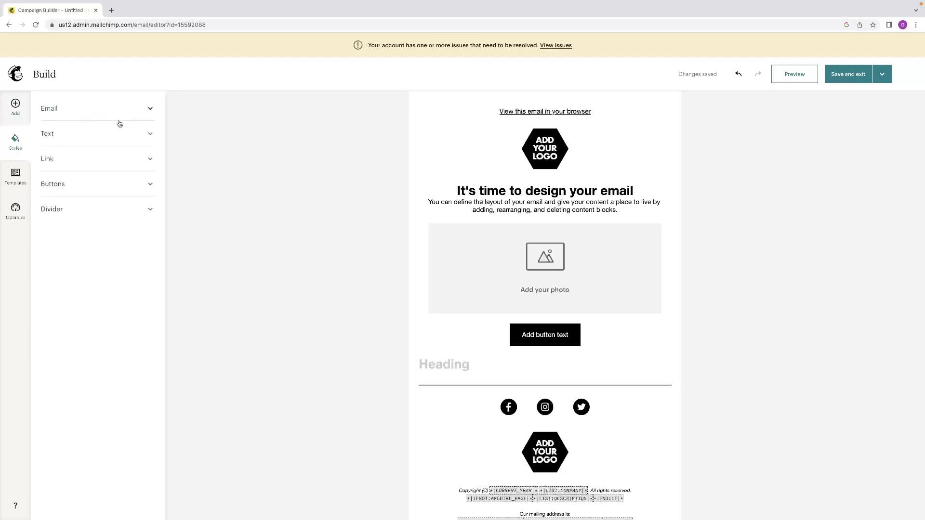
pyautogui.click(149, 160)
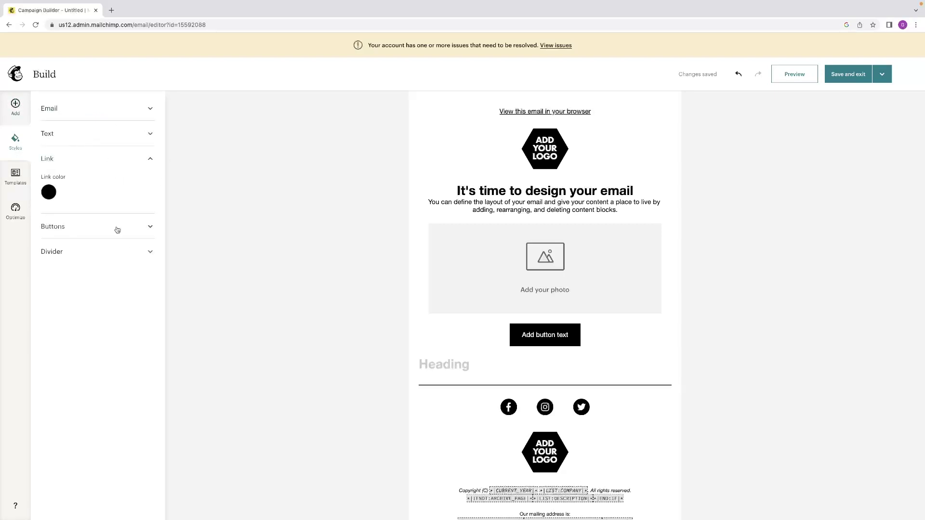
pyautogui.click(149, 226)
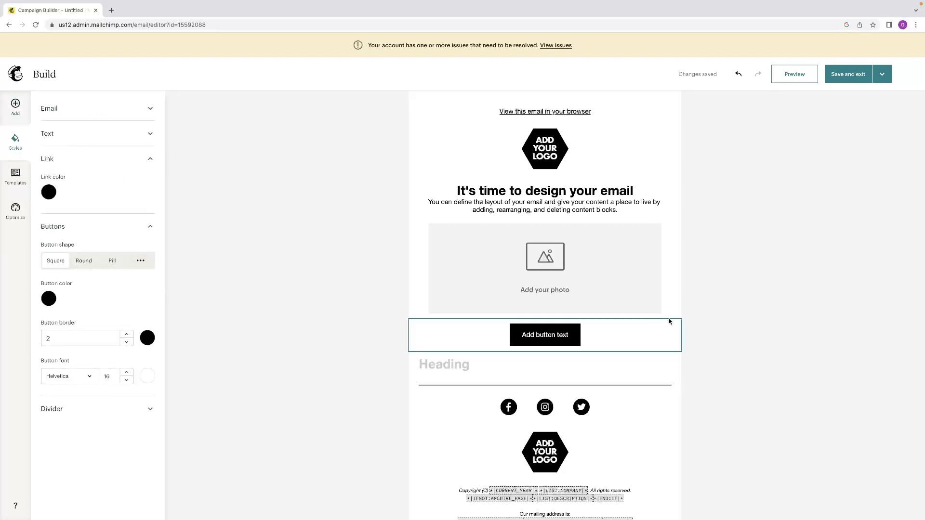
pyautogui.scroll(-1, 667, 322)
pyautogui.scroll(1, 664, 322)
# - Browse the prebuilt email templates and the template marketplace, then close the marketplace
pyautogui.click(15, 175)
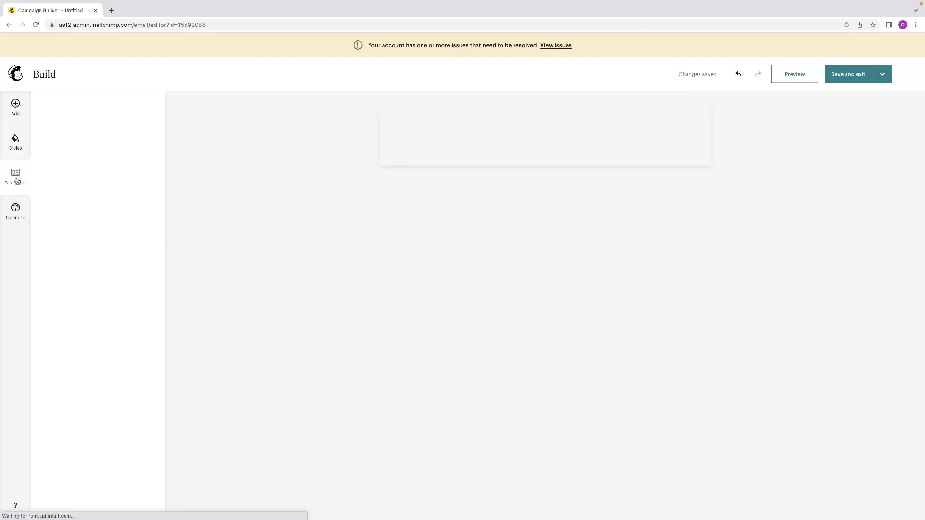
pyautogui.scroll(-10, 108, 188)
pyautogui.scroll(-4, 110, 231)
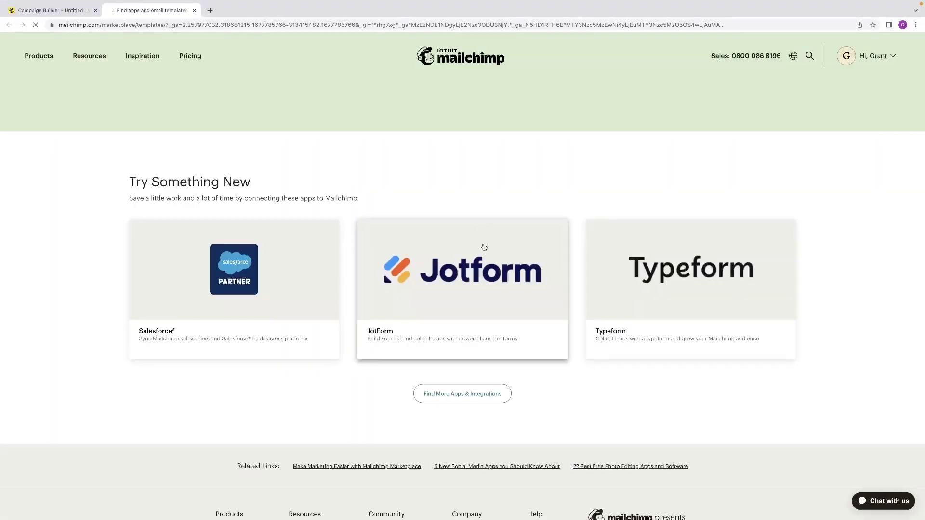
pyautogui.scroll(-5, 483, 250)
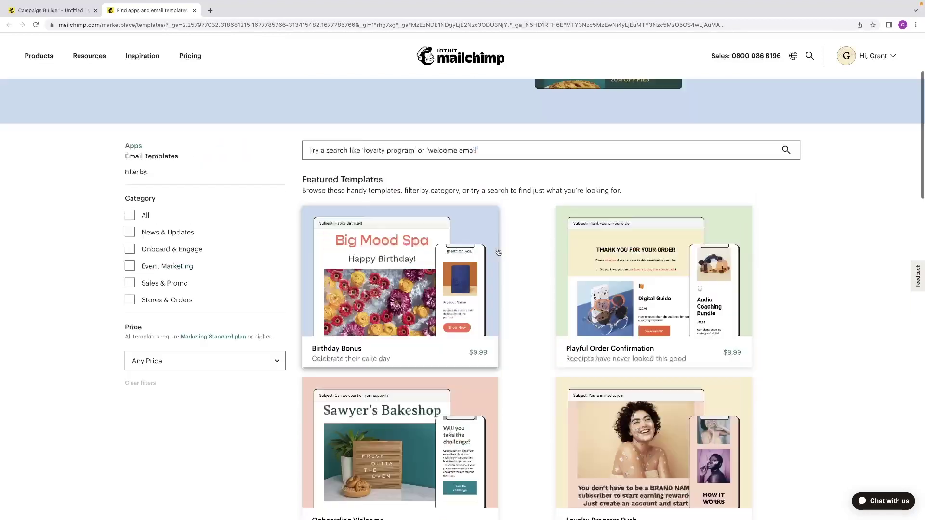
pyautogui.scroll(-10, 464, 211)
pyautogui.scroll(-6, 463, 211)
pyautogui.scroll(12, 464, 211)
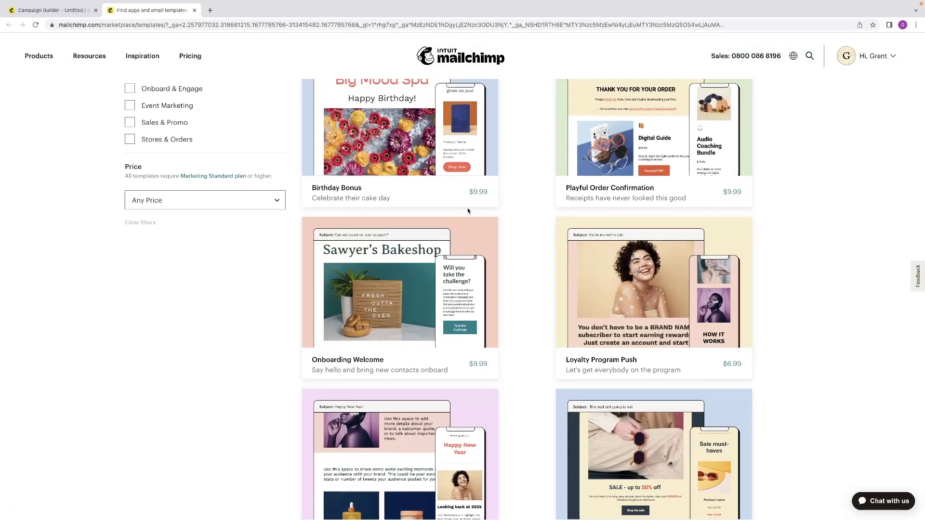
pyautogui.click(194, 11)
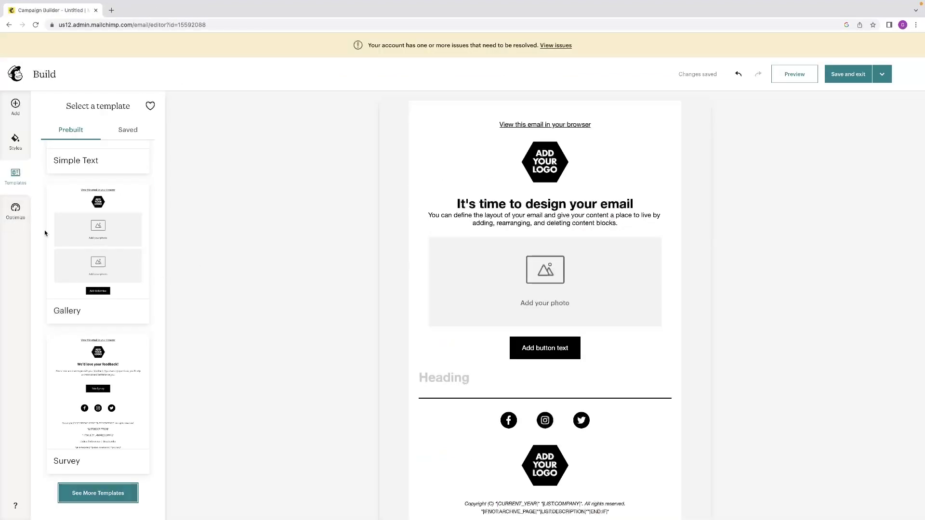
# - Return the builder's side panel to the Content blocks list
pyautogui.moveTo(119, 217)
pyautogui.scroll(10, 77, 297)
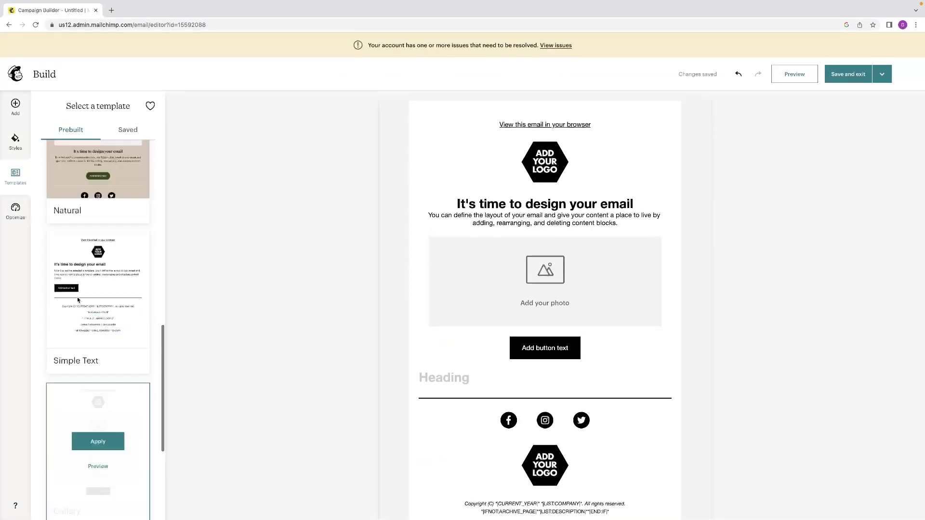
pyautogui.scroll(5, 124, 239)
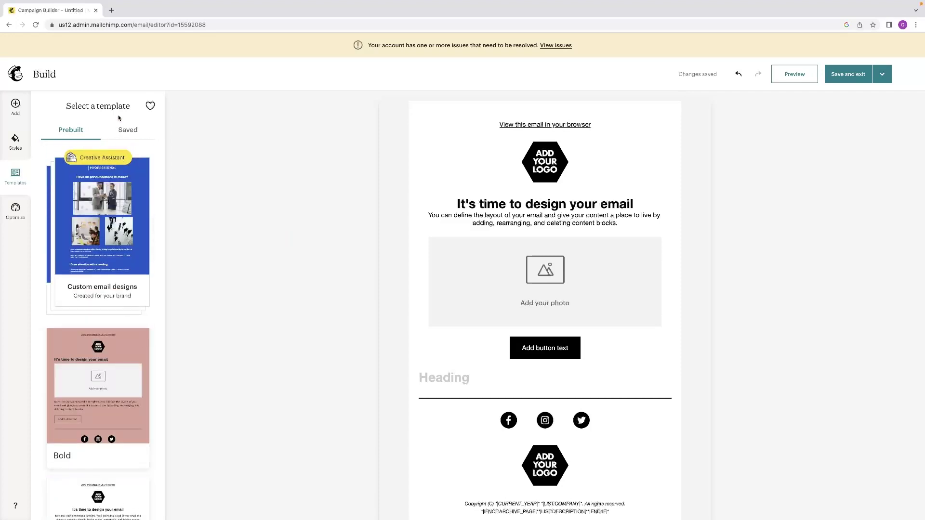
pyautogui.click(27, 110)
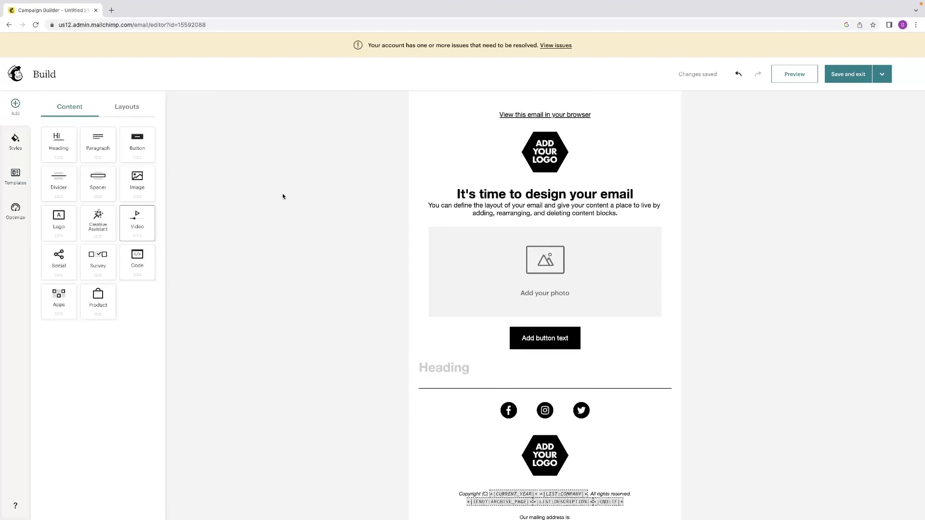
# - Look over the email, then Save and exit to the Untitled campaign's setup page
pyautogui.scroll(-1, 545, 457)
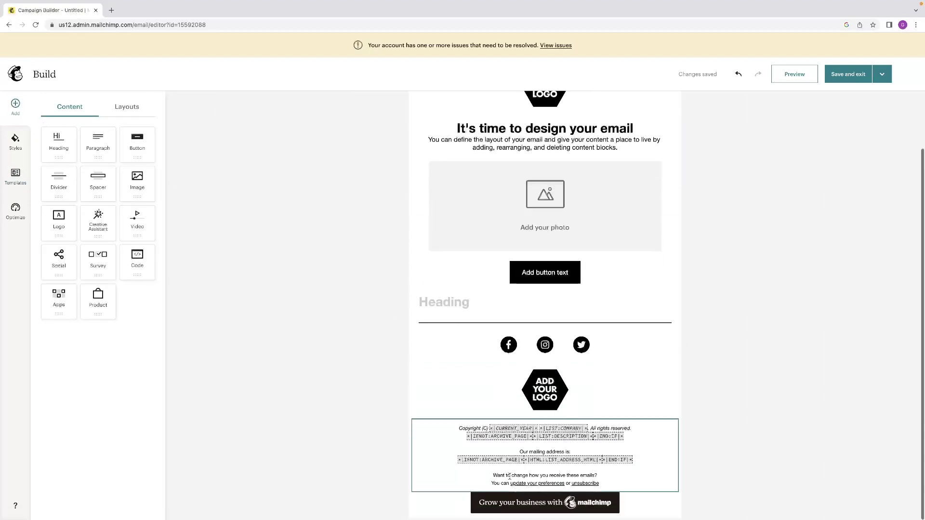
pyautogui.scroll(1, 440, 277)
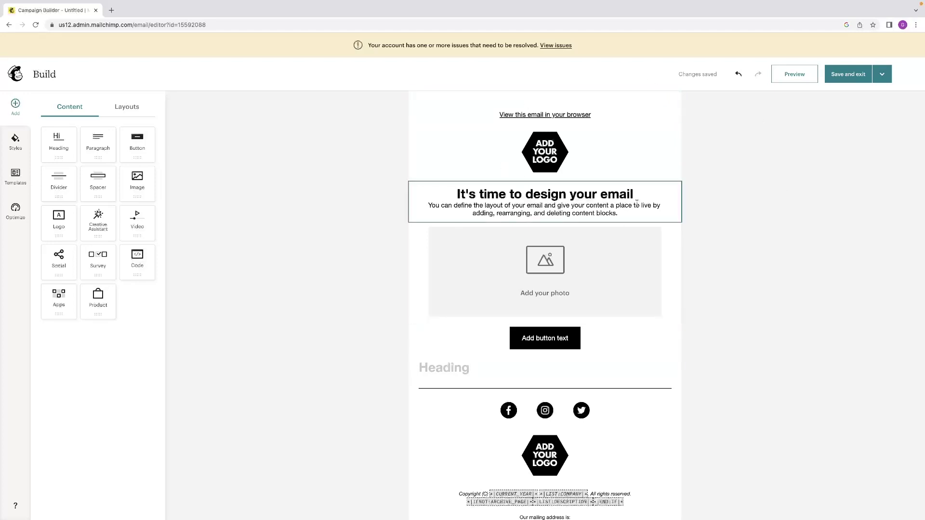
pyautogui.click(853, 77)
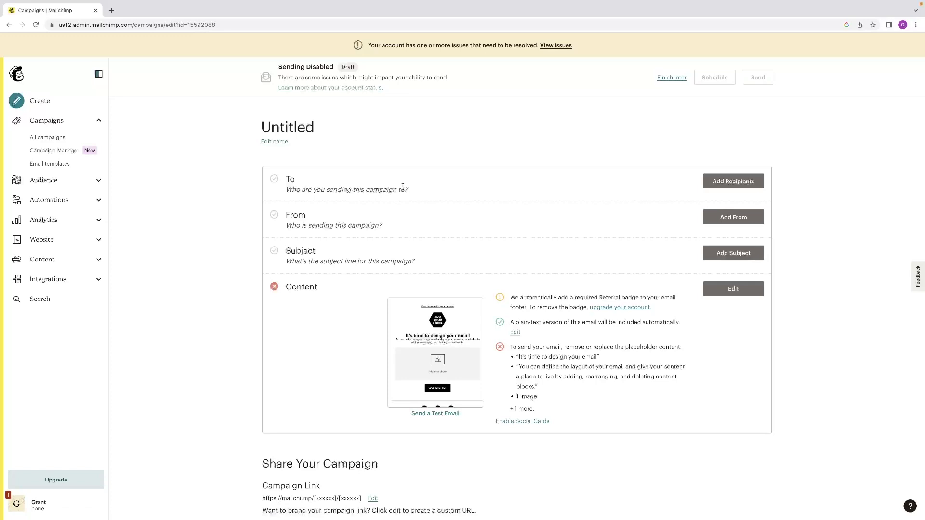
# - Open the Audience Dashboard in a new tab and go to the Add Your Contacts options
pyautogui.rightClick(54, 180)
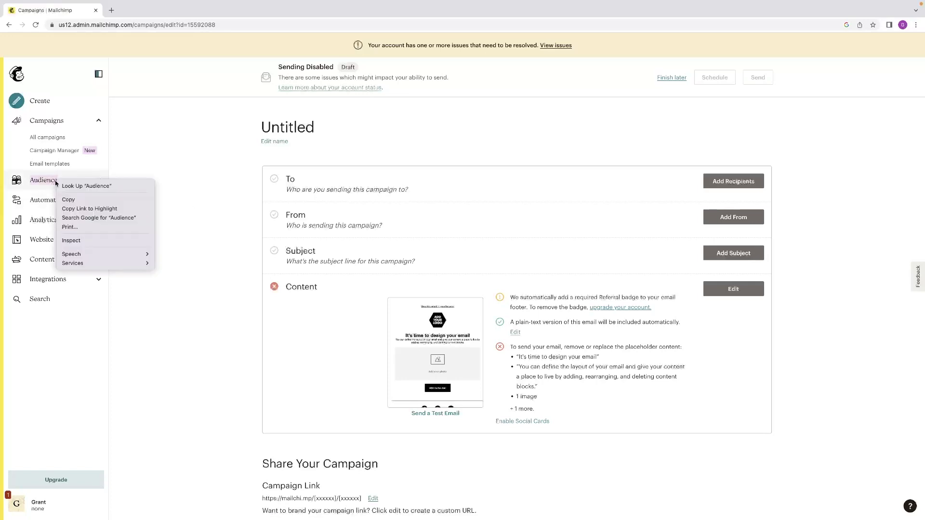
pyautogui.press('Escape')
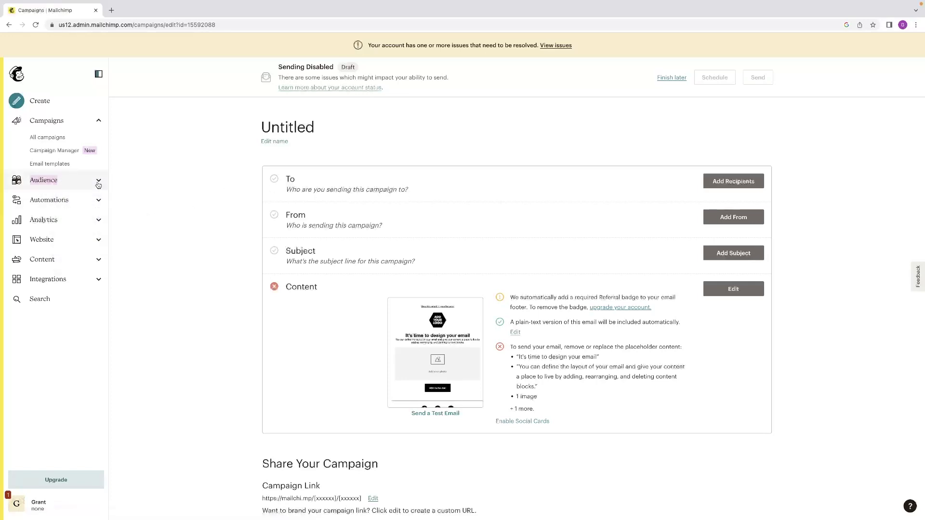
pyautogui.click(43, 179)
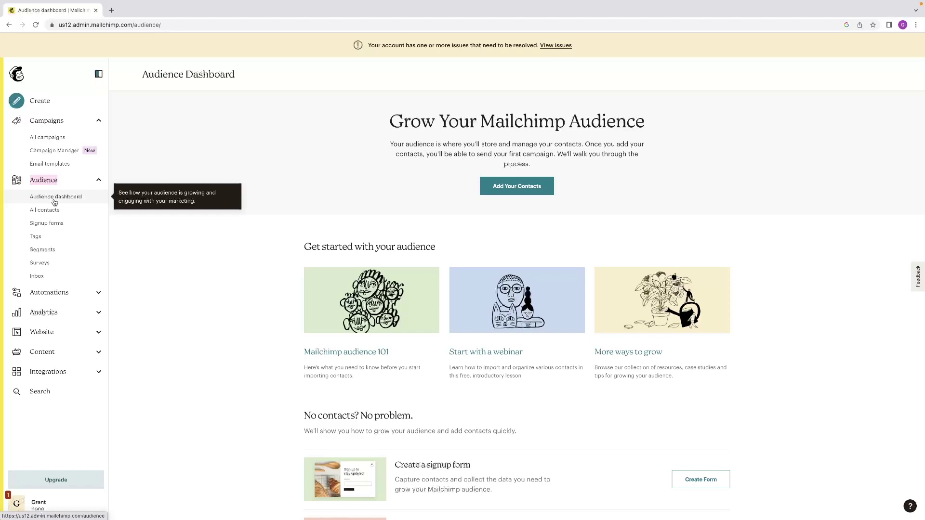
pyautogui.rightClick(58, 198)
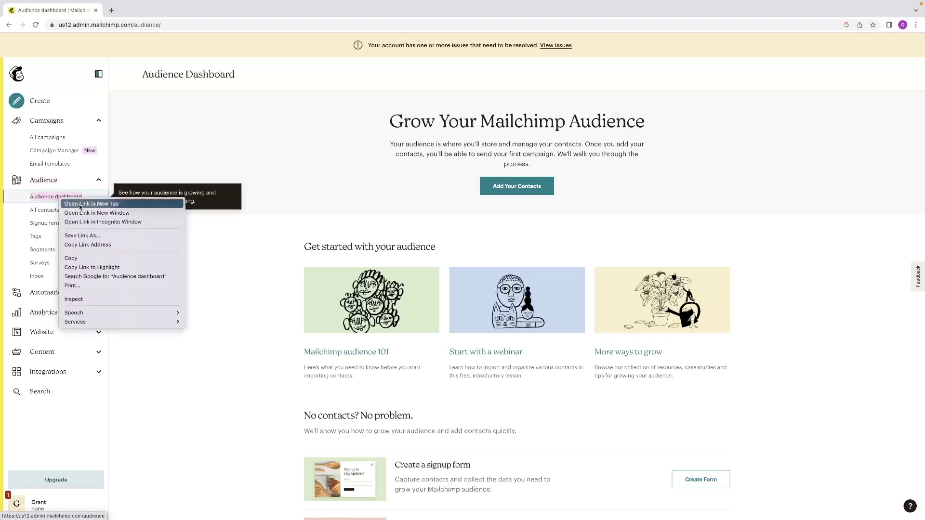
pyautogui.click(152, 206)
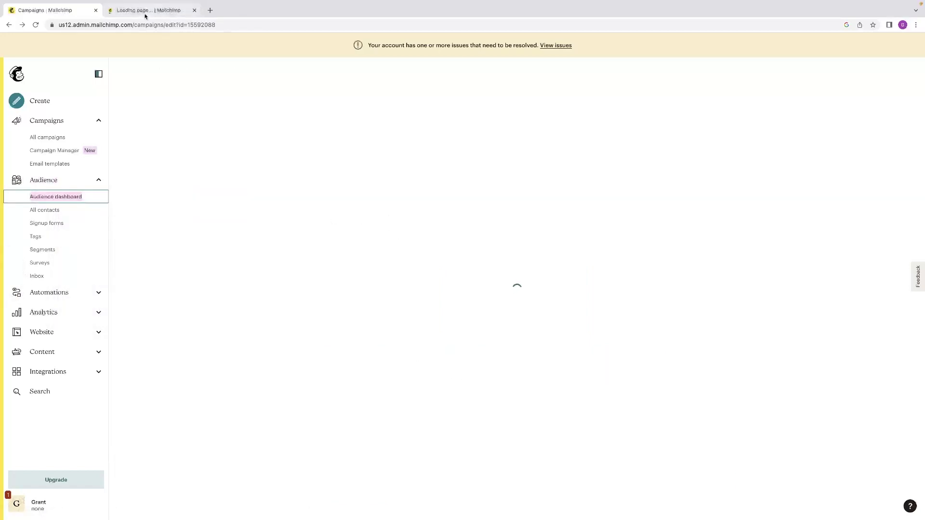
pyautogui.click(145, 15)
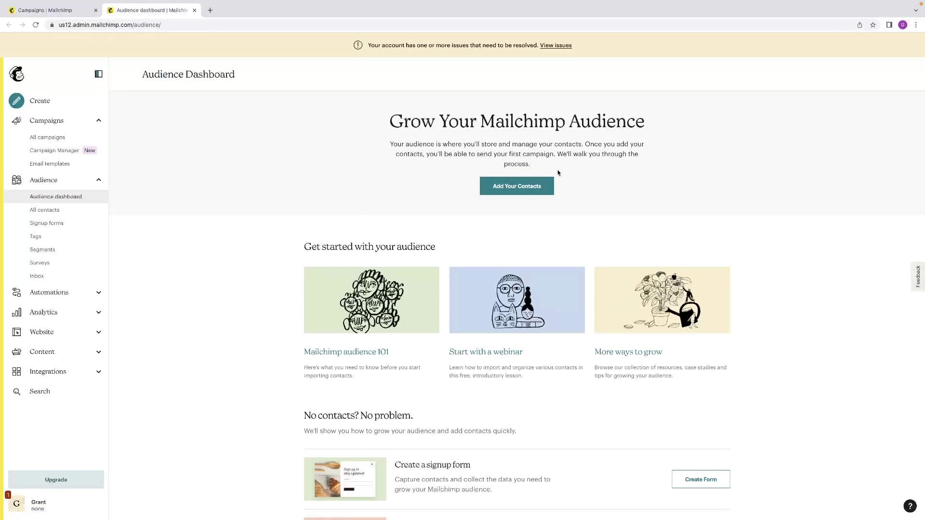
pyautogui.click(528, 190)
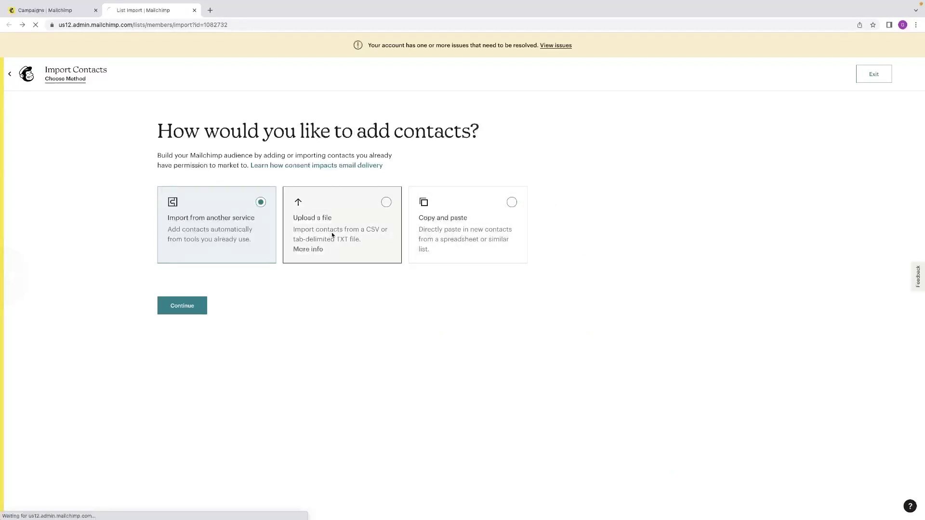
# - From Audience > All contacts, open the Add a subscriber form and look over its fields
pyautogui.click(9, 74)
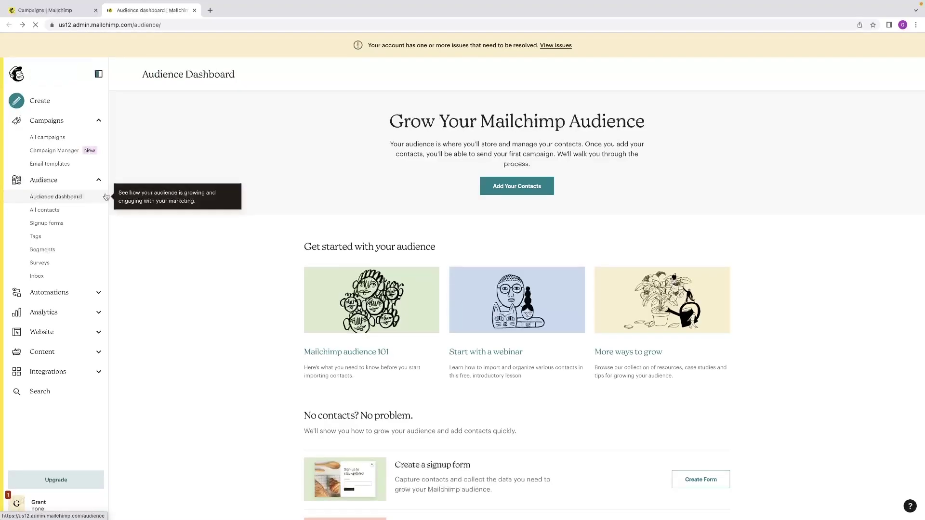
pyautogui.click(54, 210)
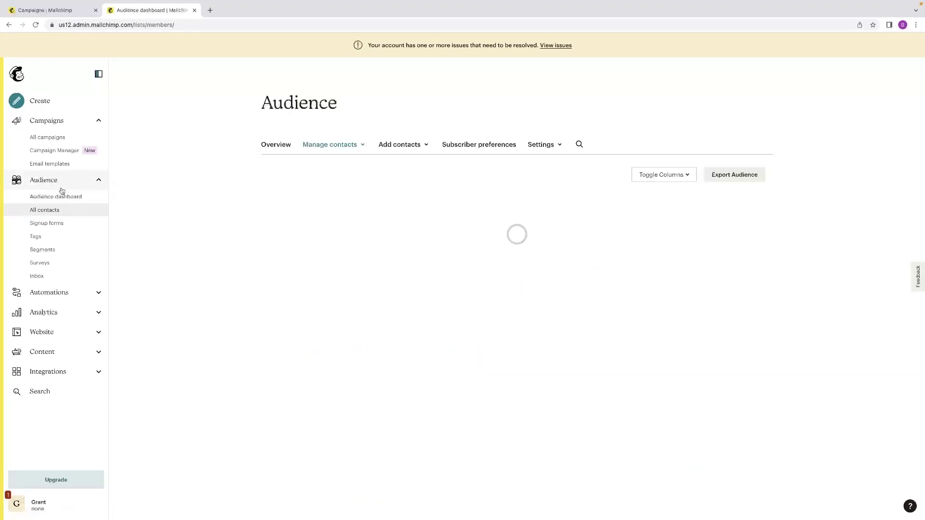
pyautogui.click(400, 206)
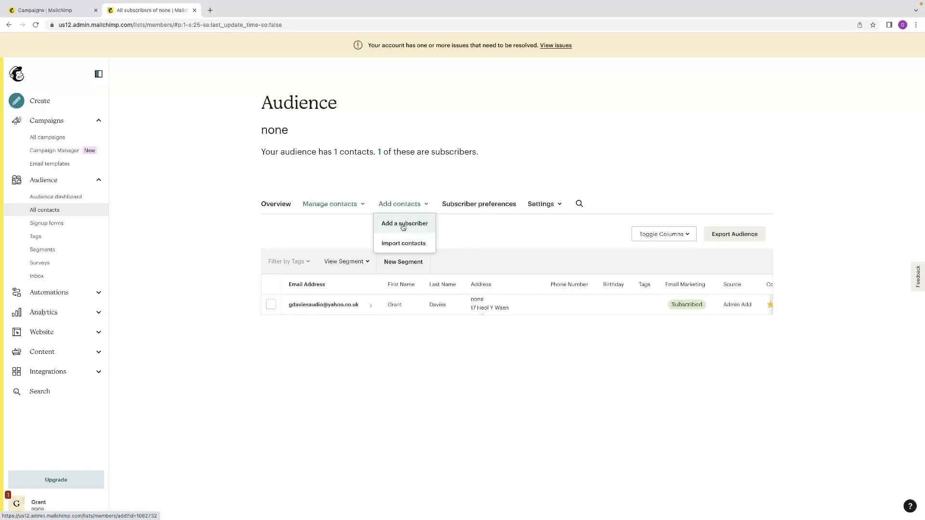
pyautogui.click(402, 225)
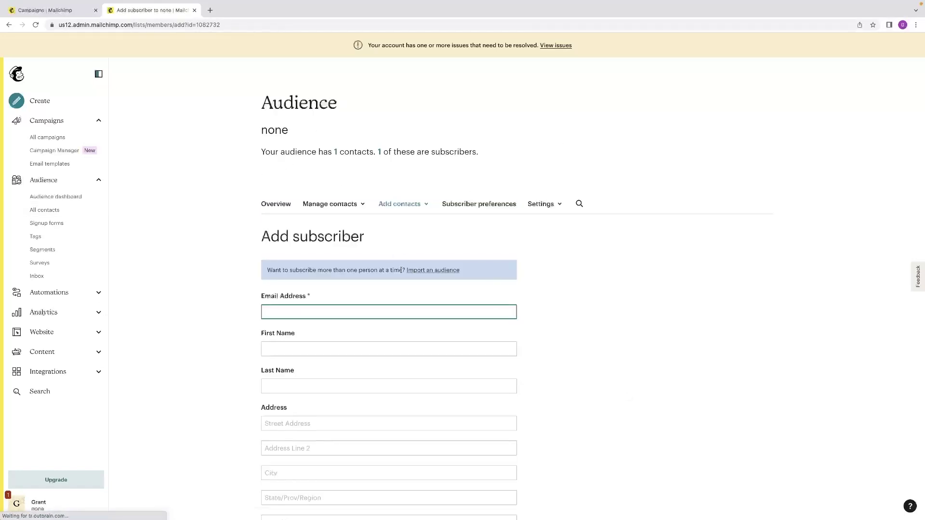
pyautogui.scroll(-1, 394, 269)
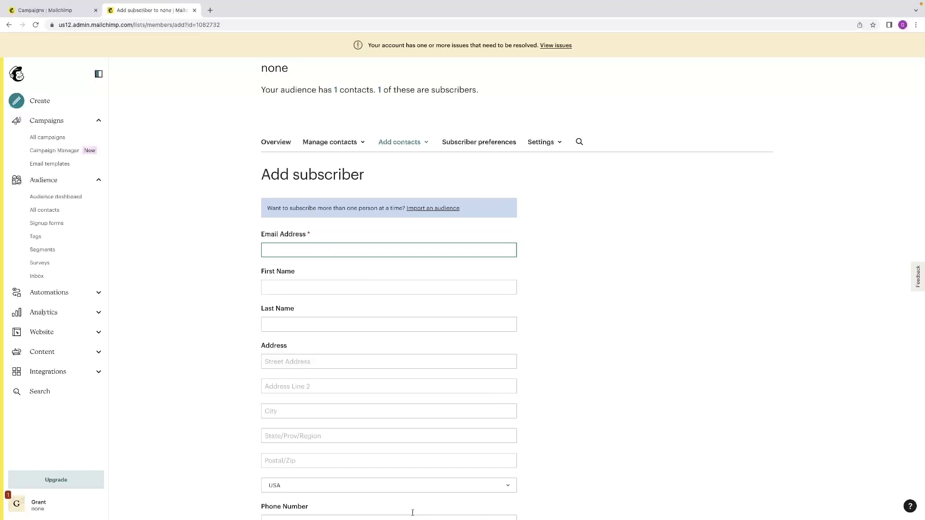
pyautogui.scroll(-4, 288, 224)
pyautogui.scroll(5, 288, 222)
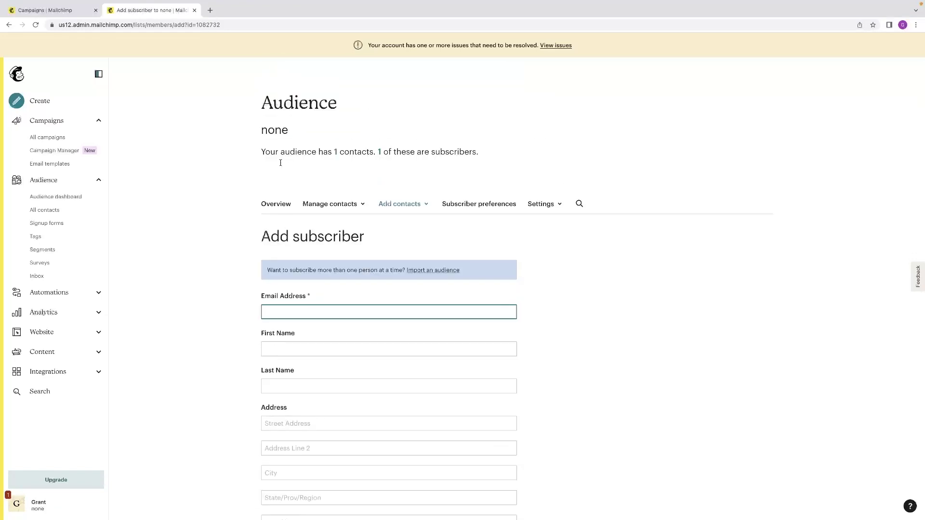
pyautogui.scroll(-5, 305, 205)
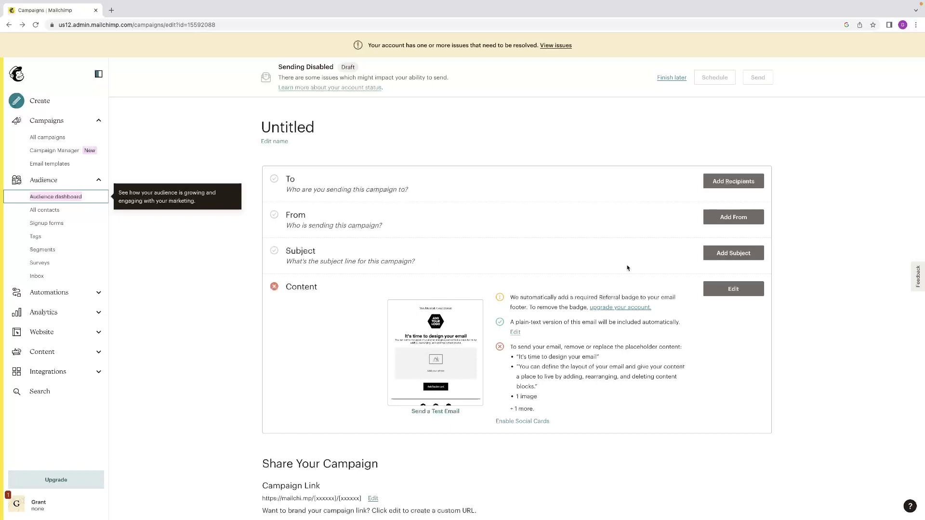
# - Preview the draft email full-screen, then close the preview
pyautogui.click(438, 358)
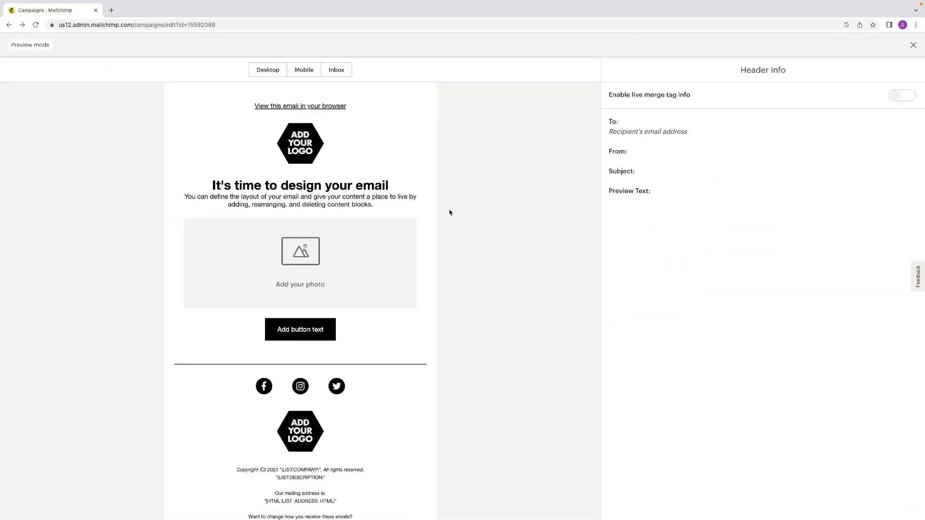
pyautogui.press('Escape')
pyautogui.click(429, 207)
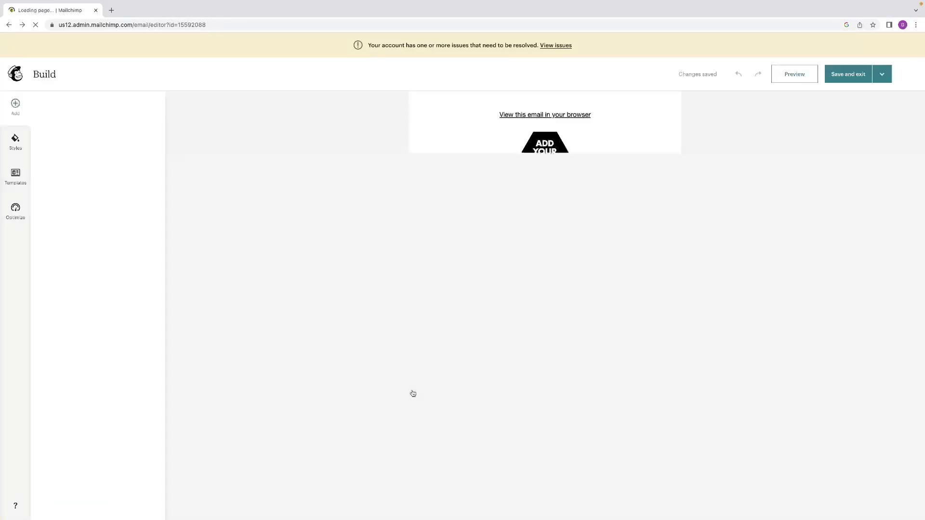
# - Save the email and choose Finish later to keep the campaign as a draft
pyautogui.click(826, 82)
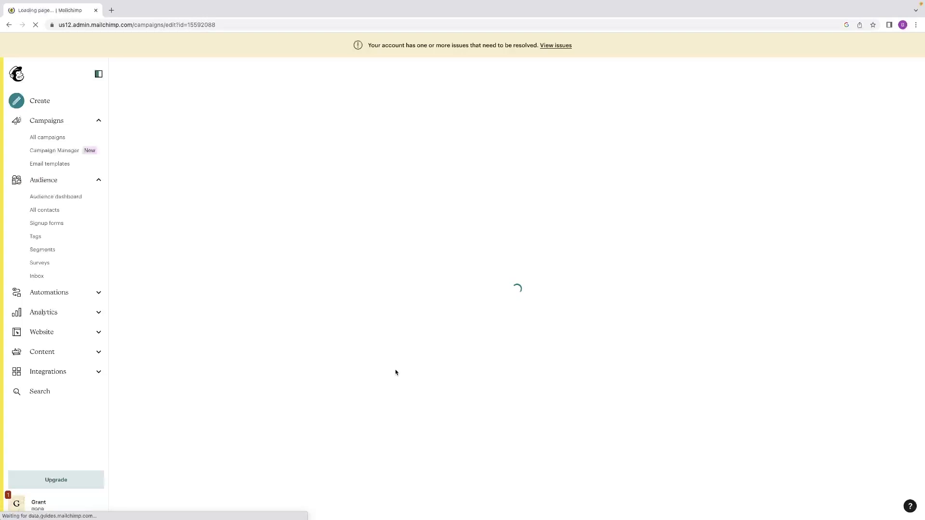
pyautogui.scroll(-6, 446, 415)
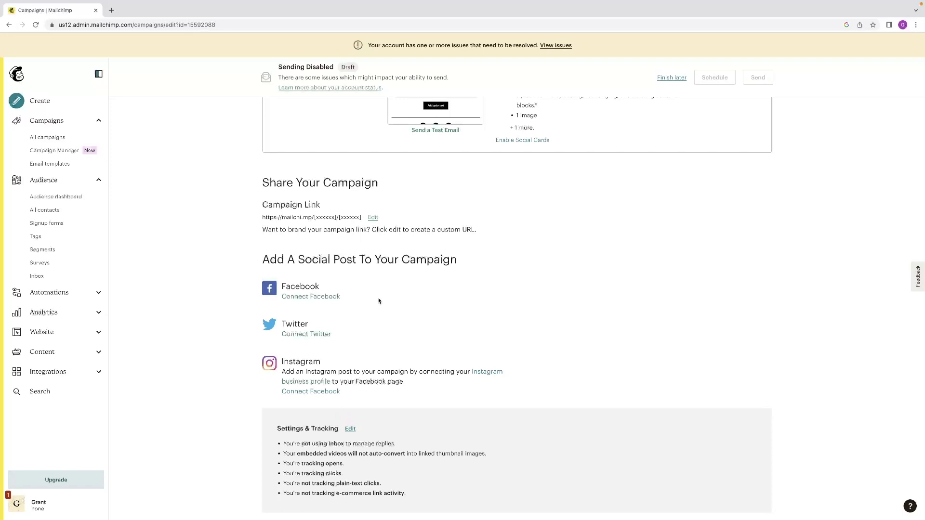
pyautogui.scroll(4, 366, 335)
pyautogui.scroll(2, 366, 335)
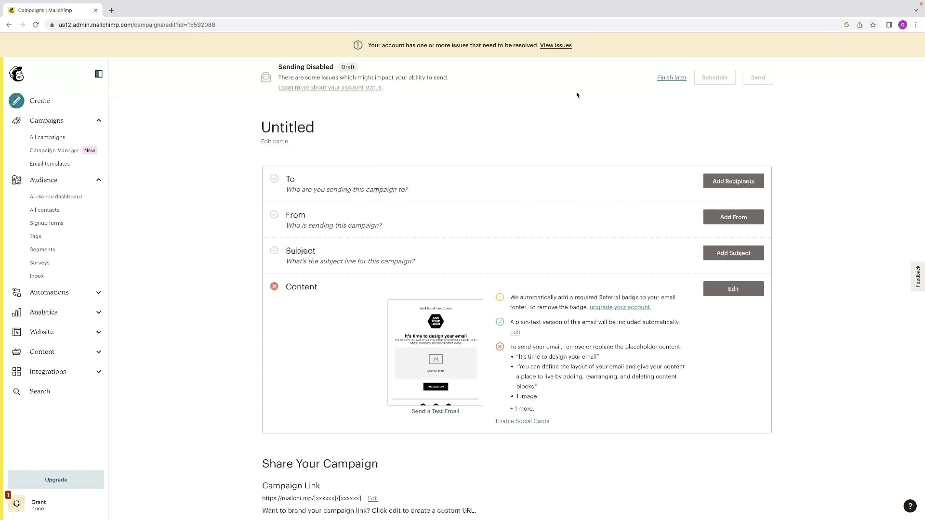
pyautogui.click(671, 78)
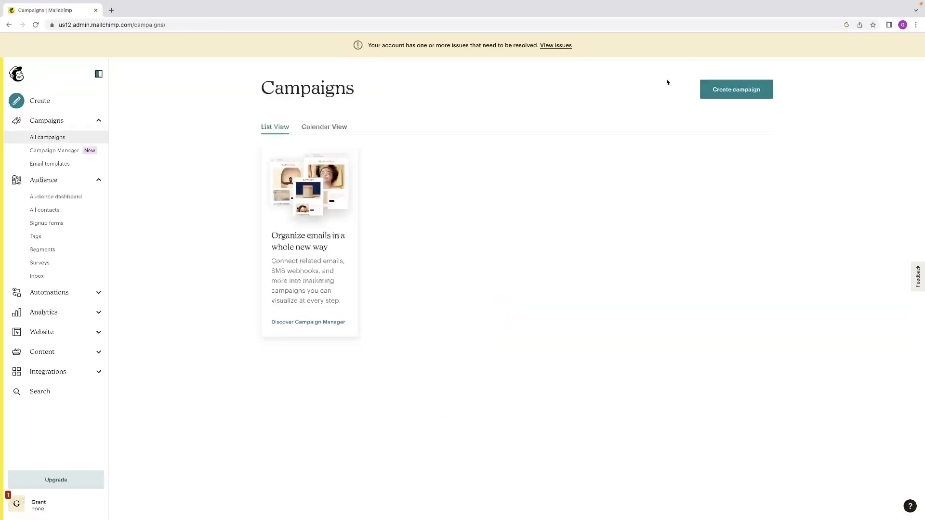